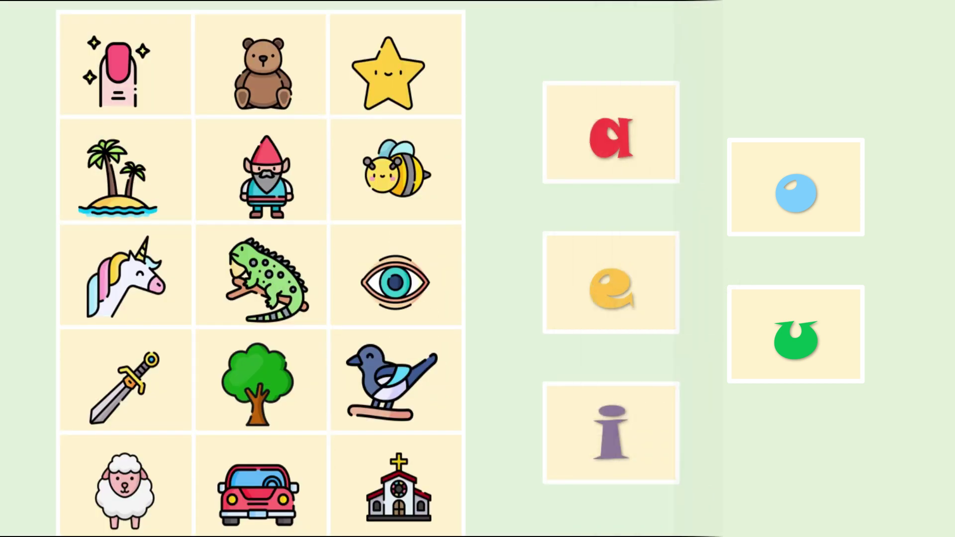
Step: Send the first a tile onto the board, and e, i, o, u over the star, island, teddy bear and nail
click(625, 136)
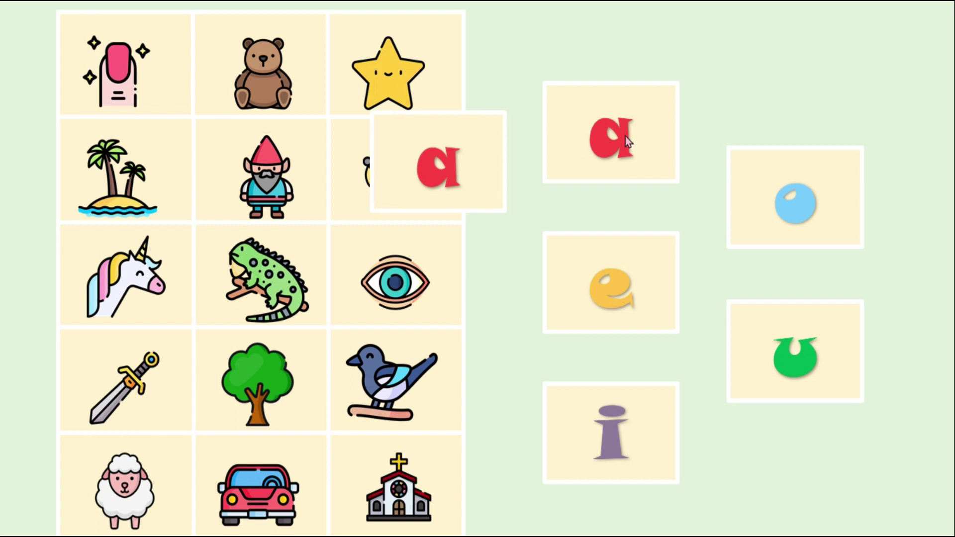
click(625, 281)
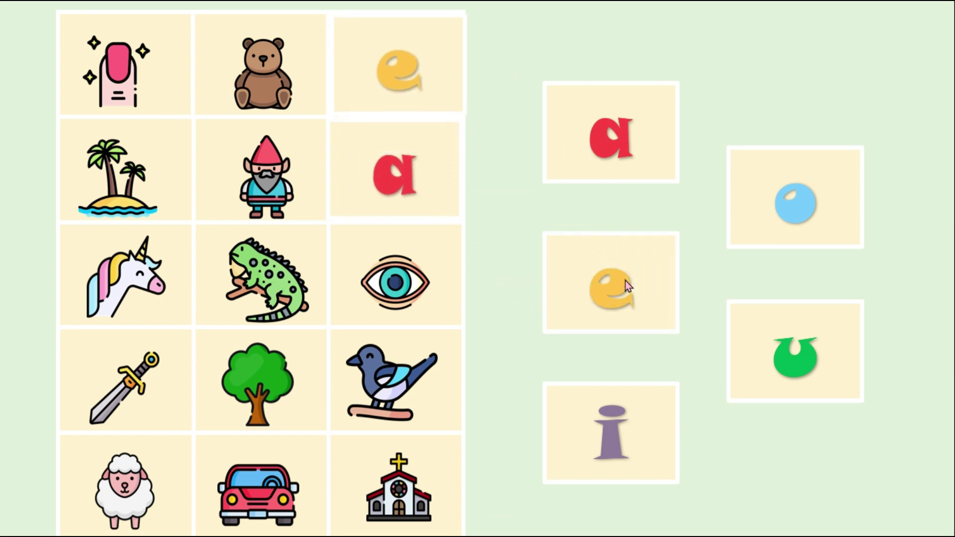
click(616, 431)
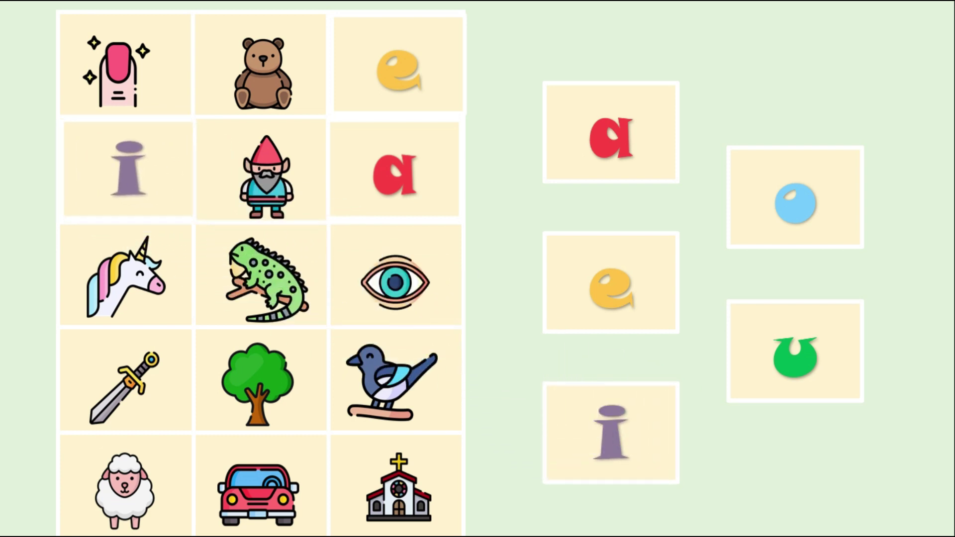
click(807, 209)
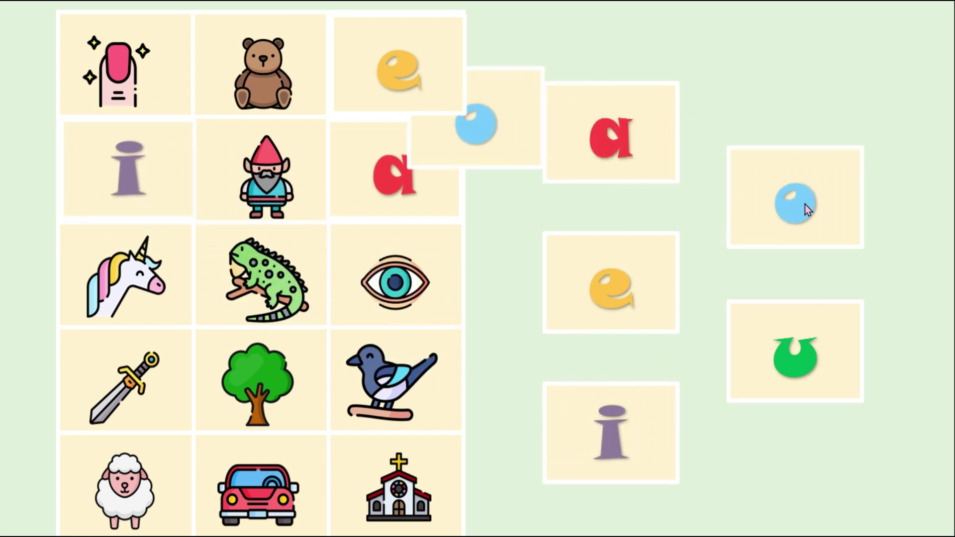
click(822, 372)
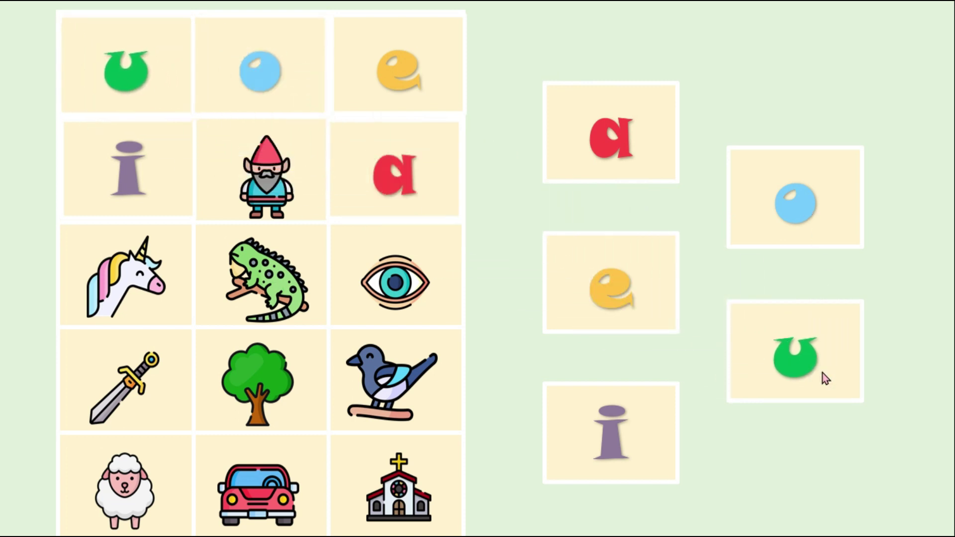
Step: Send a second round of tiles over the tree, gnome, iguana, eye and unicorn pictures
click(616, 151)
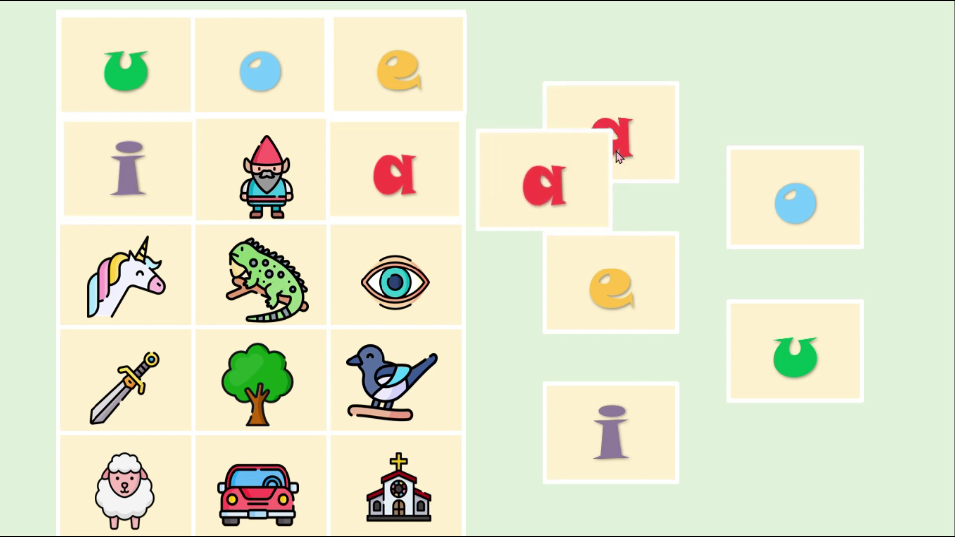
click(617, 282)
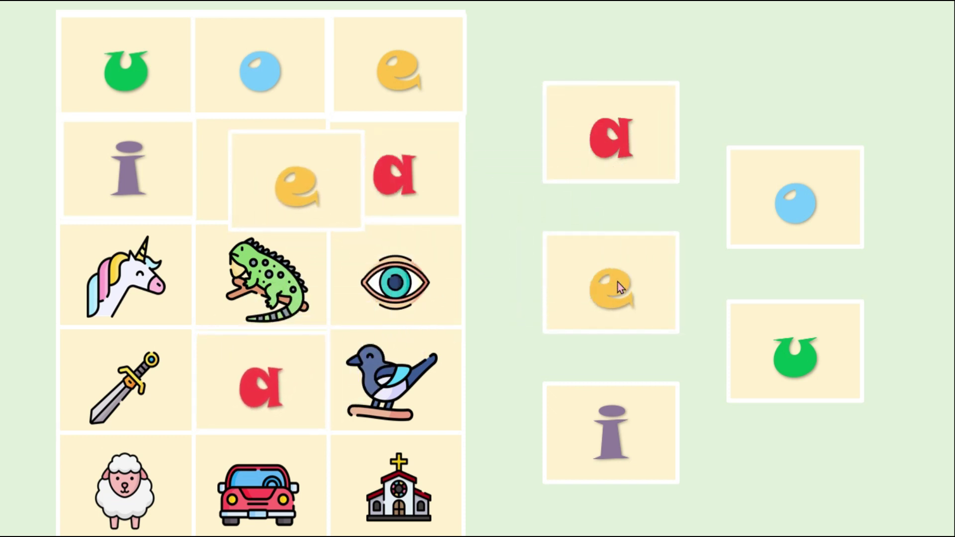
click(610, 452)
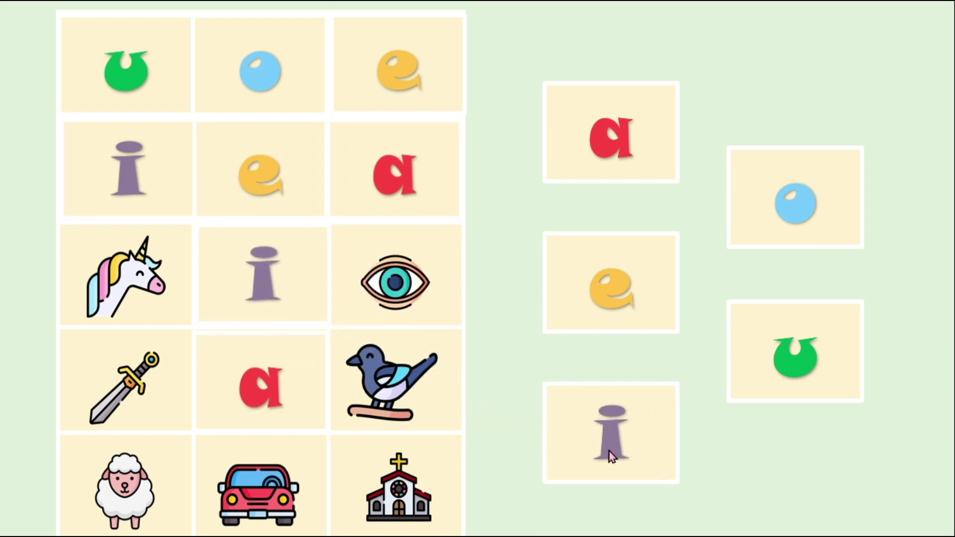
click(805, 206)
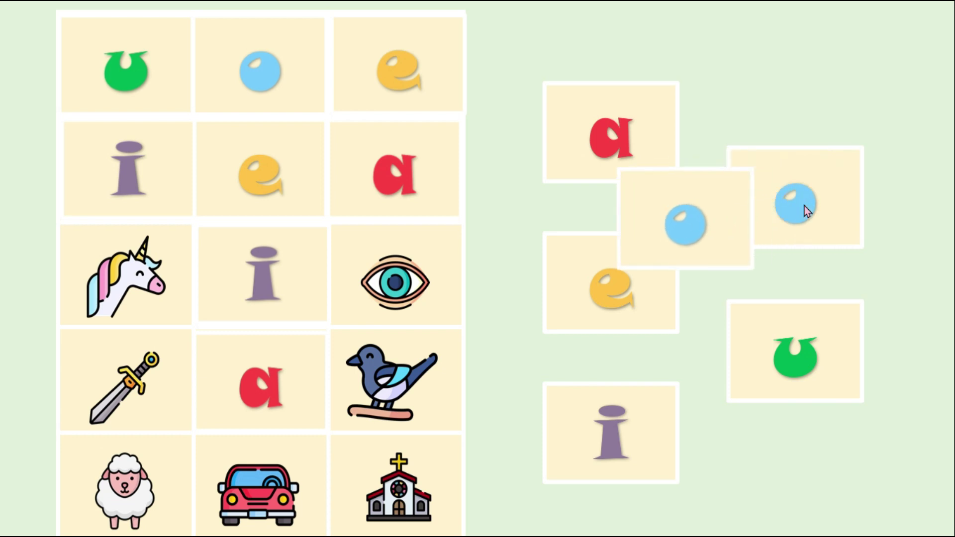
click(789, 353)
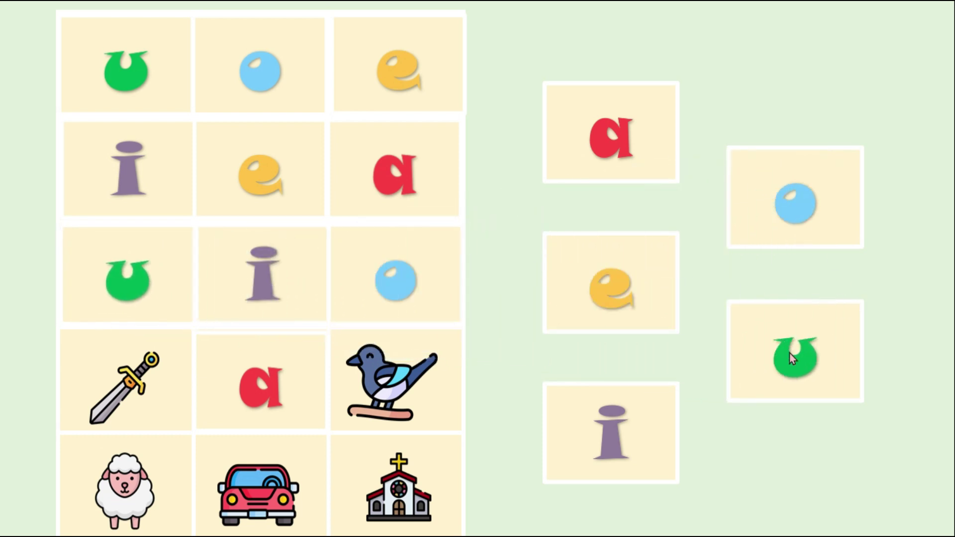
Step: Send the last a, e, i, o, u tiles over the car, sword, church, sheep and magpie
click(612, 149)
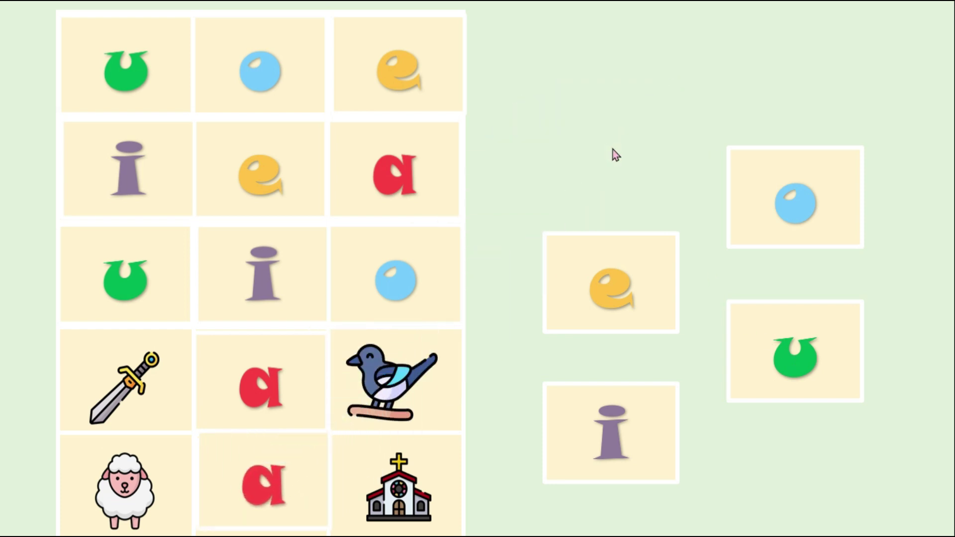
click(614, 302)
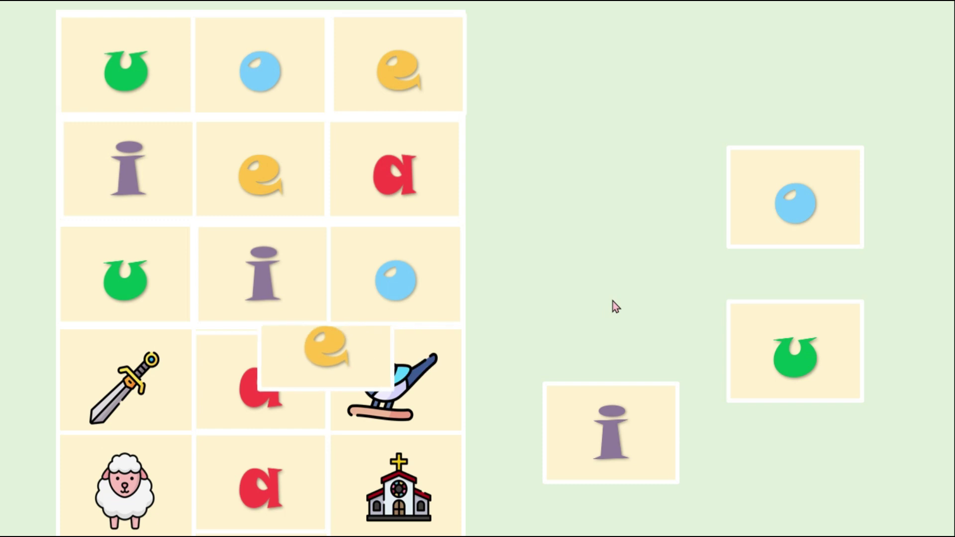
click(611, 435)
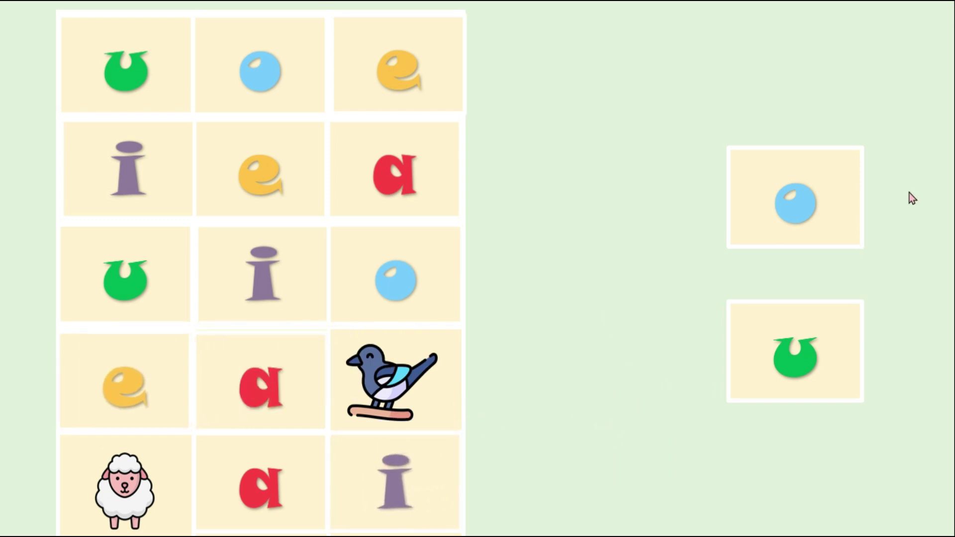
click(812, 197)
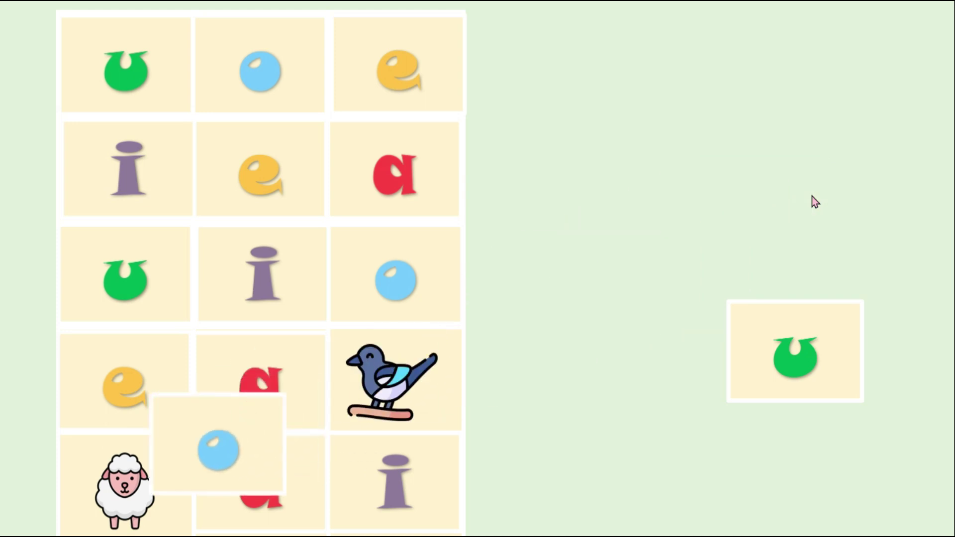
click(808, 368)
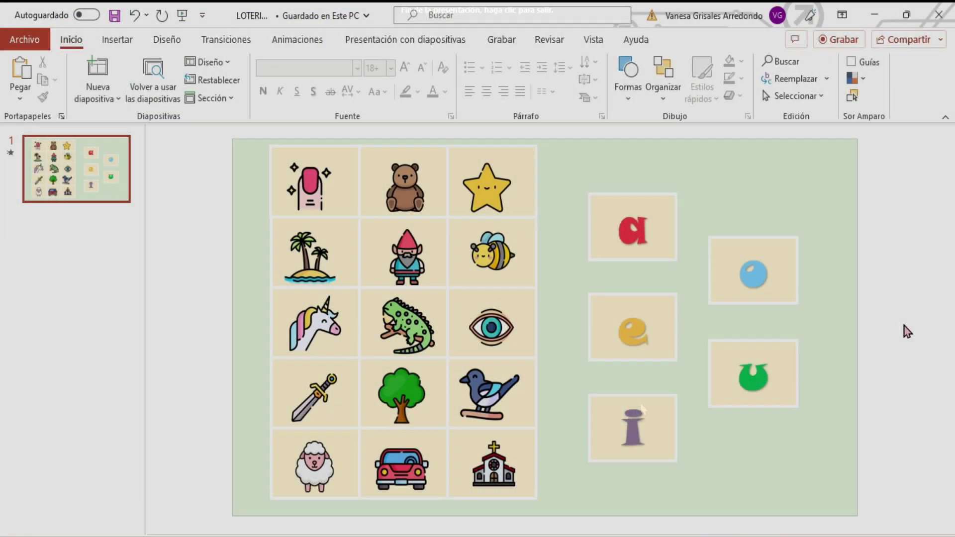
Step: Return to Normal view and select grid cells and the green background rectangle
click(940, 16)
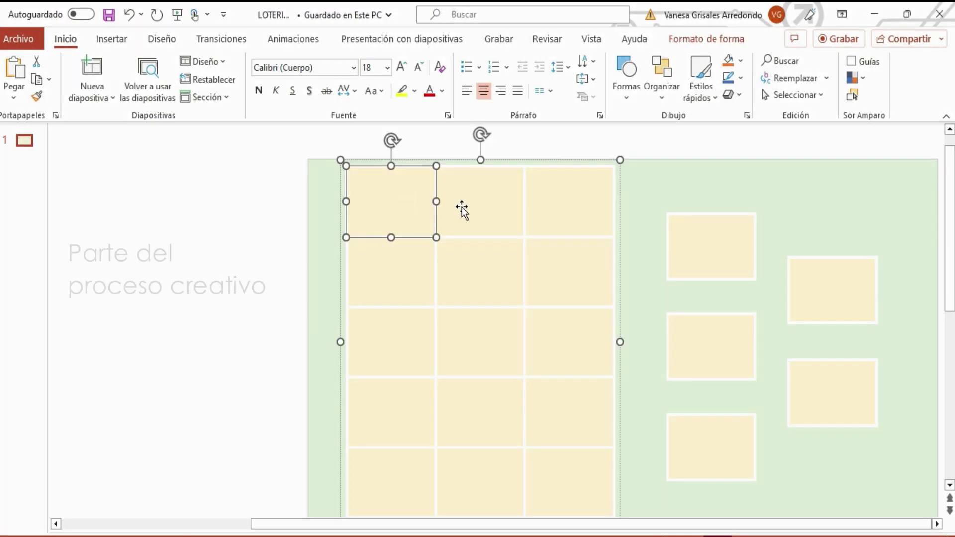
click(461, 207)
click(557, 178)
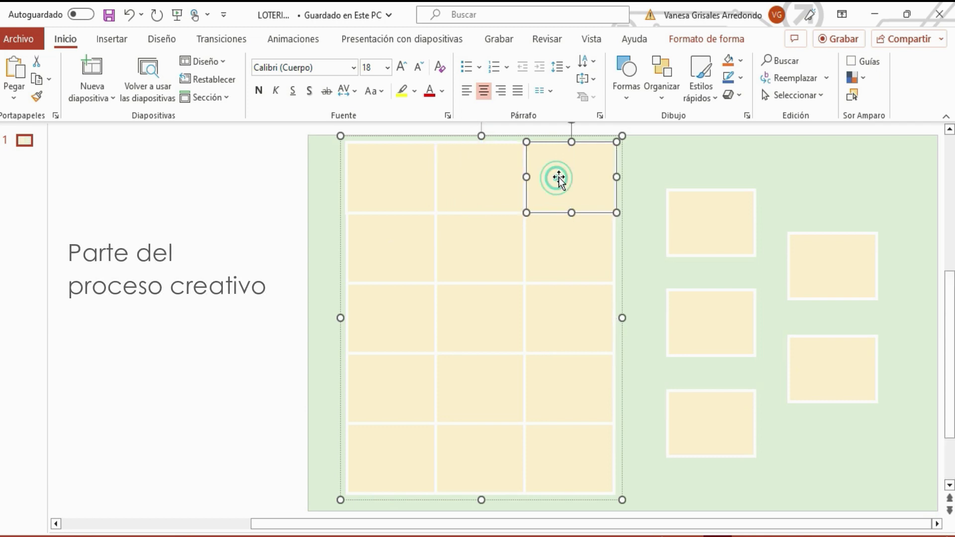
drag(388, 182, 393, 188)
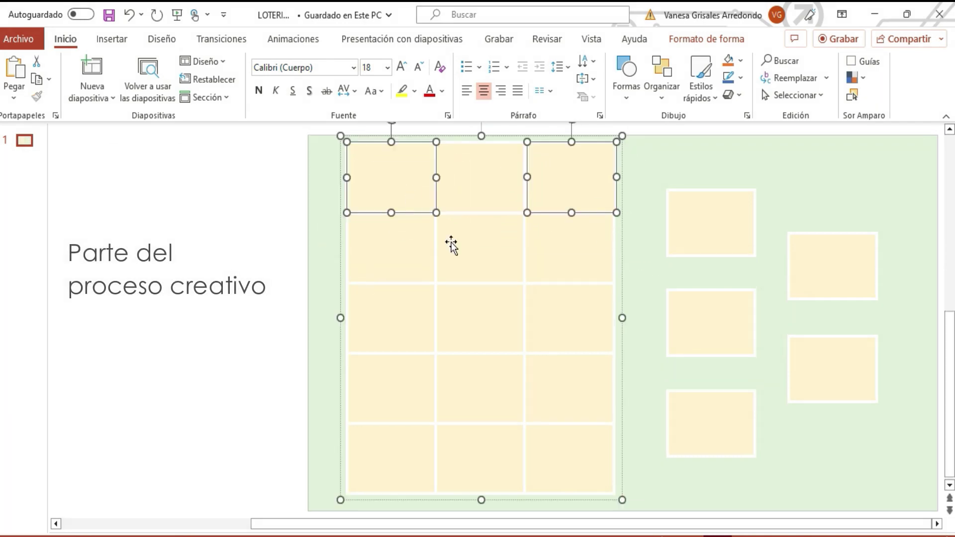
click(667, 164)
Step: Select the card grid group, then add the top two rows of cells to the selection
click(171, 229)
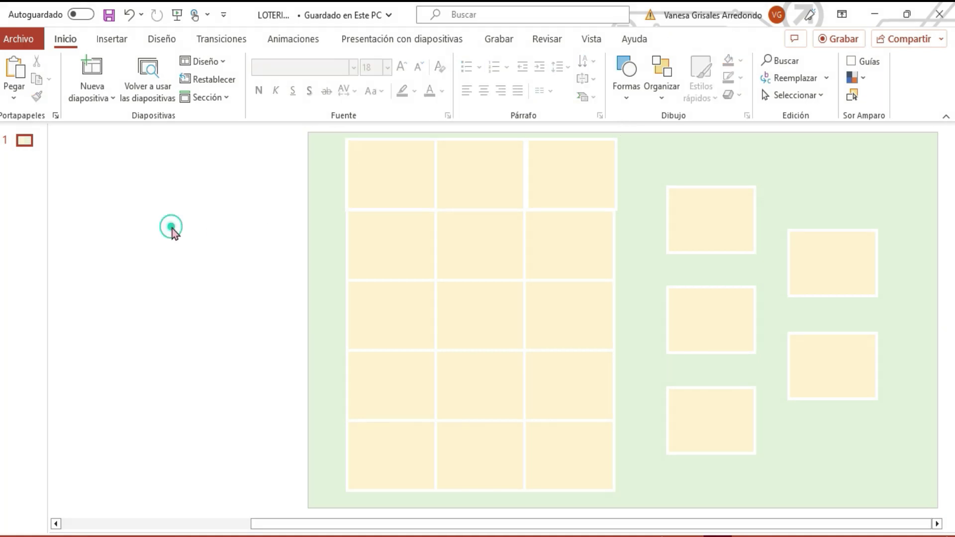
click(493, 178)
ctrl+click(485, 199)
ctrl+click(548, 198)
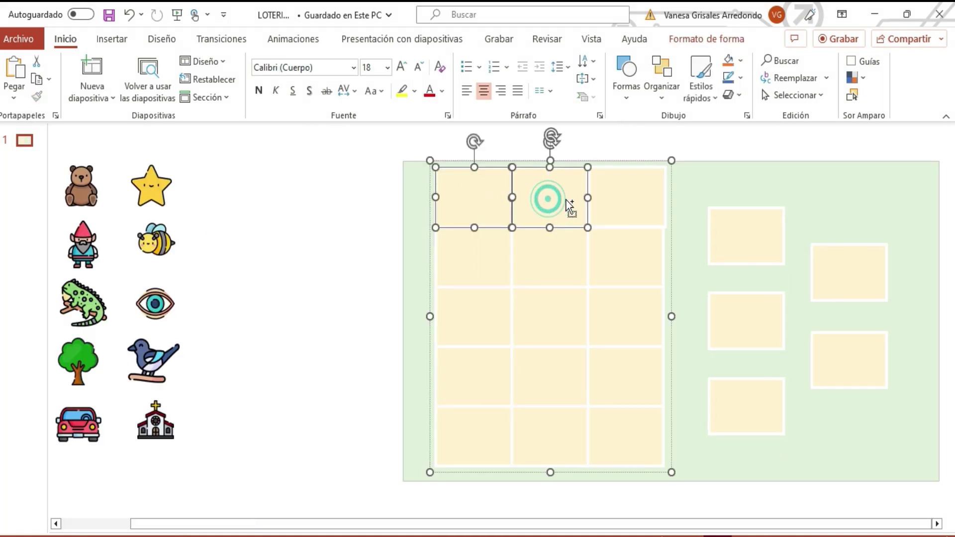
ctrl+click(633, 195)
ctrl+click(474, 254)
ctrl+click(547, 258)
ctrl+click(621, 258)
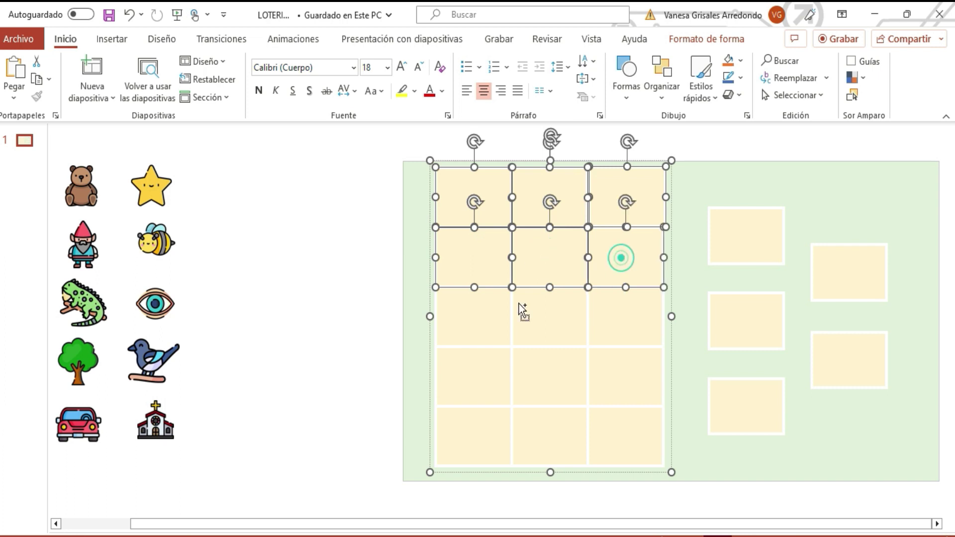
Step: Add the remaining three rows of grid cells to the selection and pick the upper right card
ctrl+click(486, 311)
ctrl+click(548, 317)
ctrl+click(612, 318)
ctrl+click(480, 384)
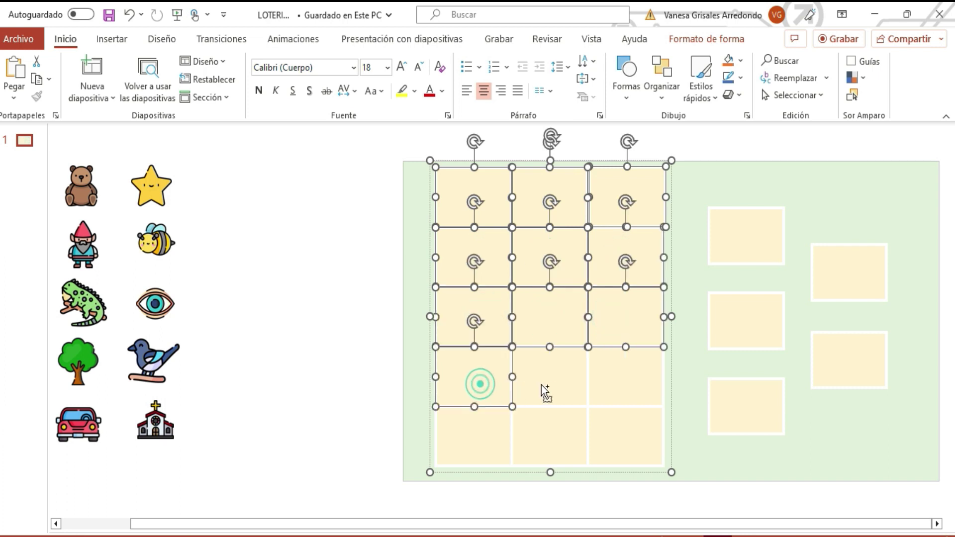
ctrl+click(550, 384)
ctrl+click(624, 382)
ctrl+click(464, 440)
ctrl+click(549, 441)
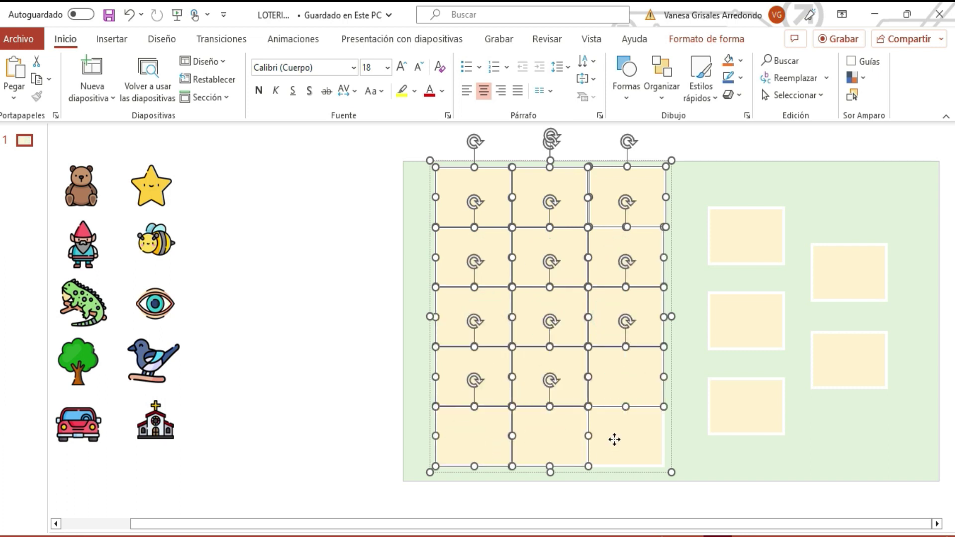
ctrl+click(614, 438)
click(742, 226)
Step: Realign the upper and lower-middle side cards beside the grid
drag(748, 241, 752, 219)
drag(762, 253, 757, 277)
click(757, 313)
drag(761, 326, 783, 334)
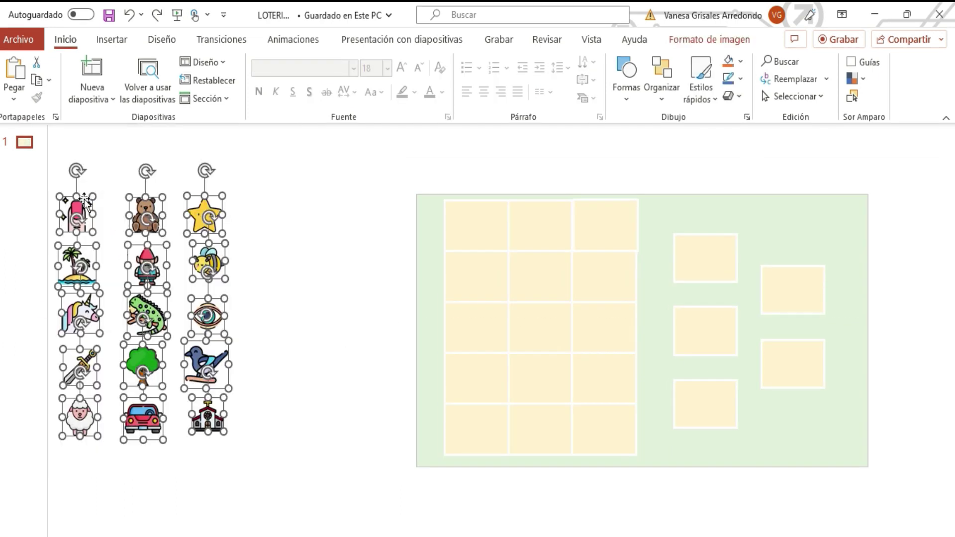
Step: Drag the fifteen picture icons onto the grid so each sits in one cell
drag(84, 202, 479, 209)
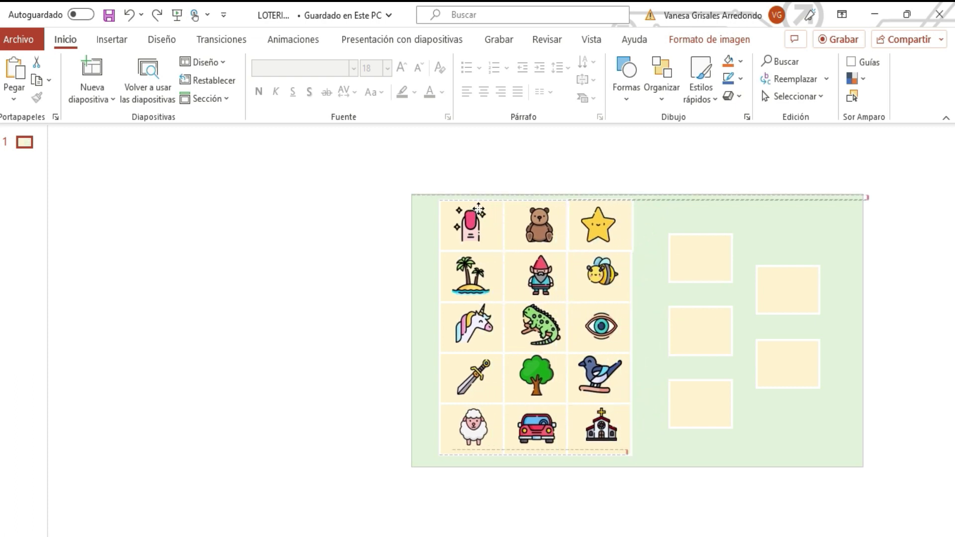
drag(478, 209, 476, 210)
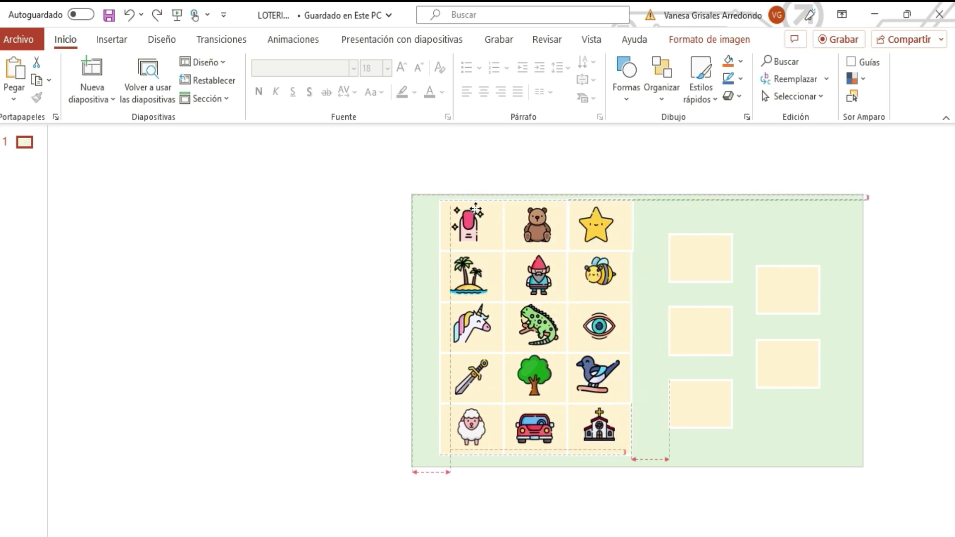
click(169, 285)
Step: Enter the letter a in the top-left empty card
click(575, 272)
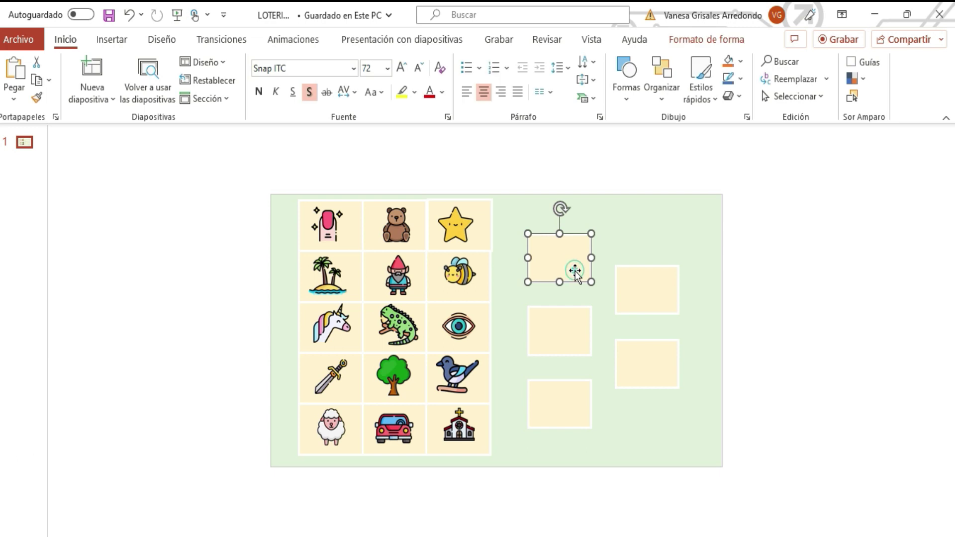
click(571, 260)
text(a)
key(Escape)
Step: Fill the remaining cards with e, i, o and u, and drag out a copy of the a card
click(572, 336)
text(e)
click(567, 403)
text(i)
click(647, 298)
text(o)
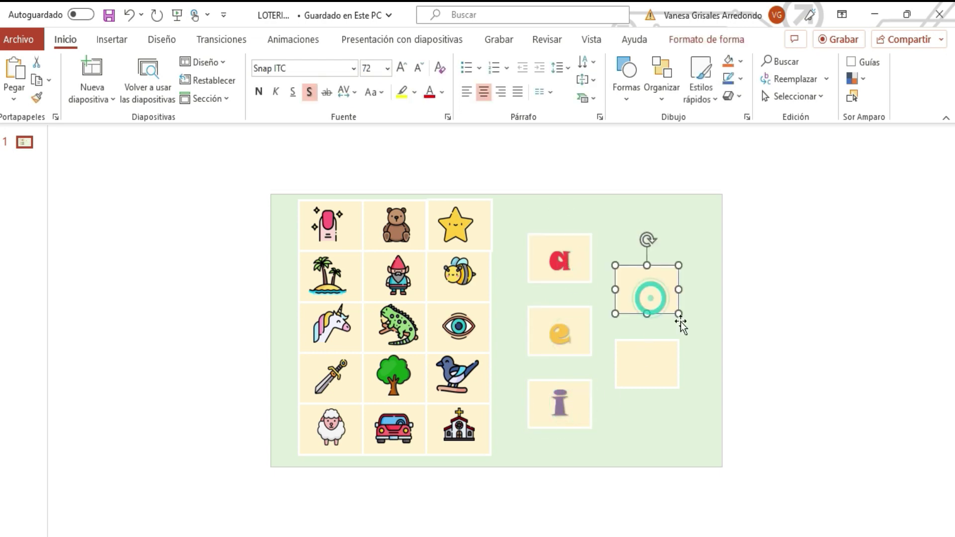
click(661, 363)
text(u)
mouse_move(572, 263)
mouse_down()
mouse_move(580, 279)
mouse_move(606, 247)
mouse_up()
Step: Reposition the a card, undoing a stray move and its extra copy
click(547, 259)
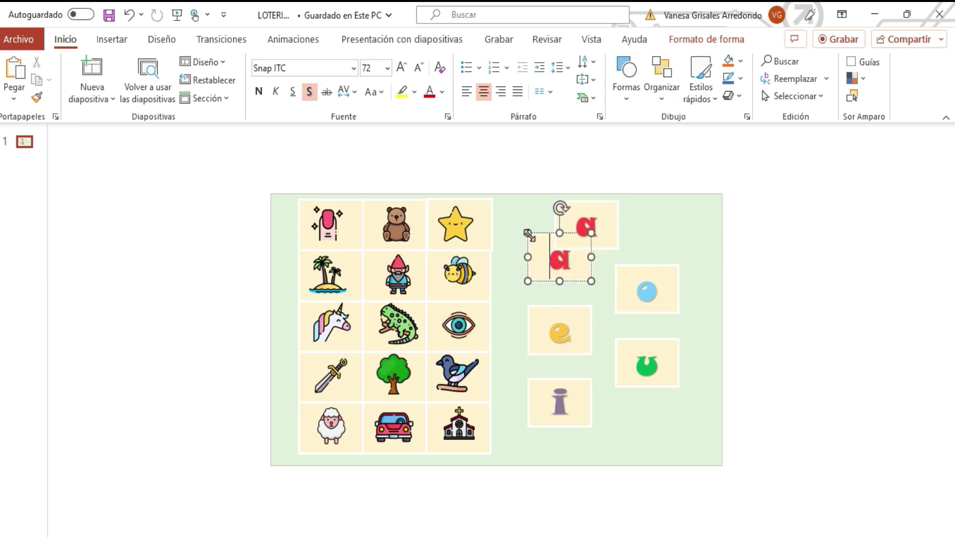
mouse_move(529, 234)
mouse_down()
mouse_move(529, 185)
mouse_move(539, 224)
mouse_up()
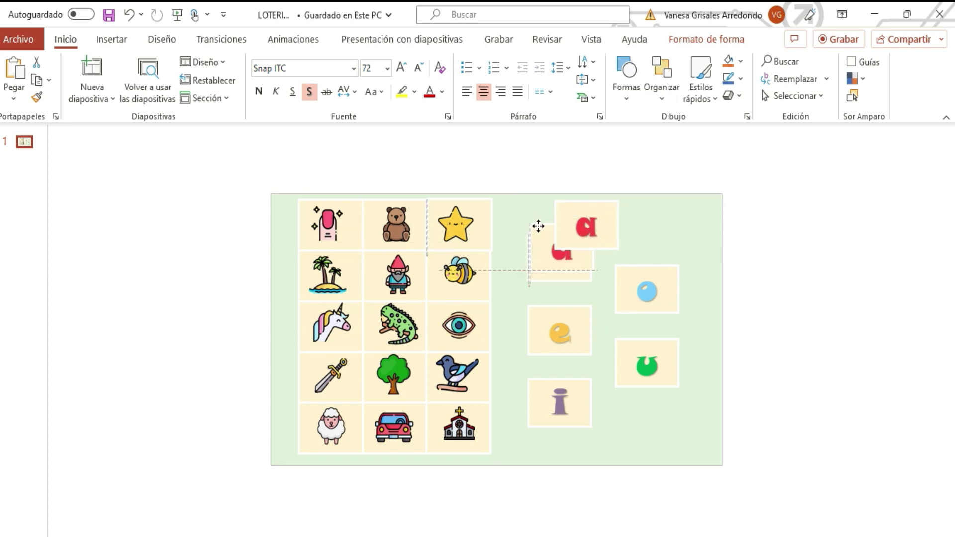
click(130, 16)
click(131, 16)
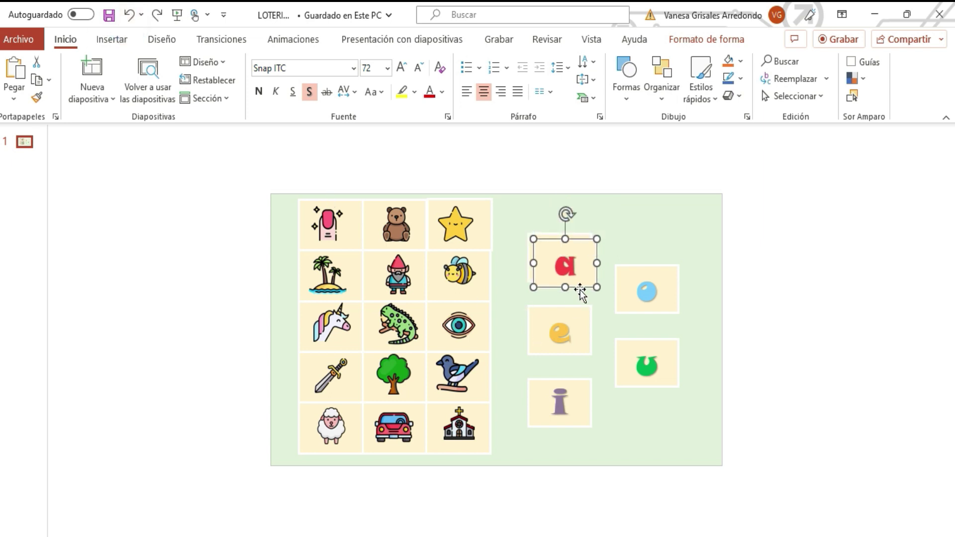
drag(580, 290, 573, 281)
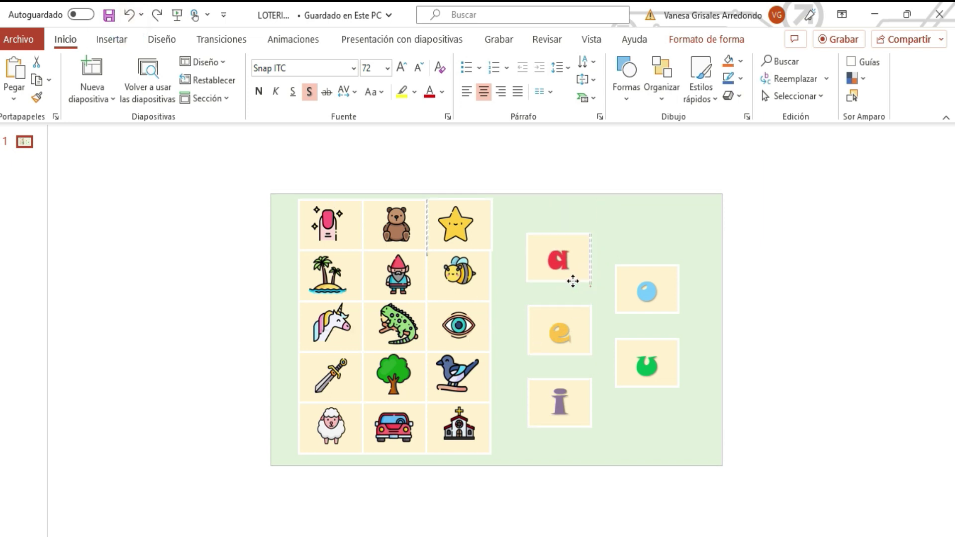
Step: Duplicate the e card and stack the copy exactly on the original
click(561, 331)
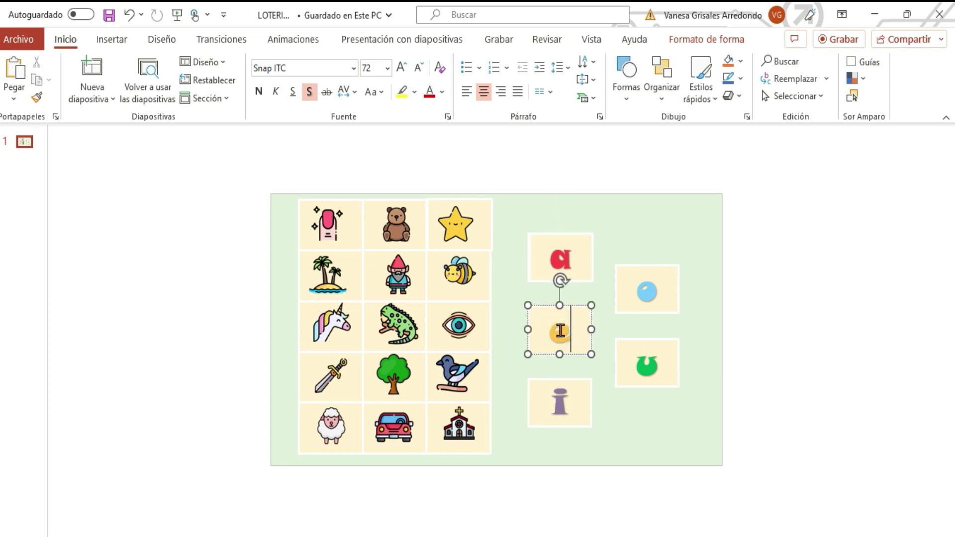
key(ctrl+v)
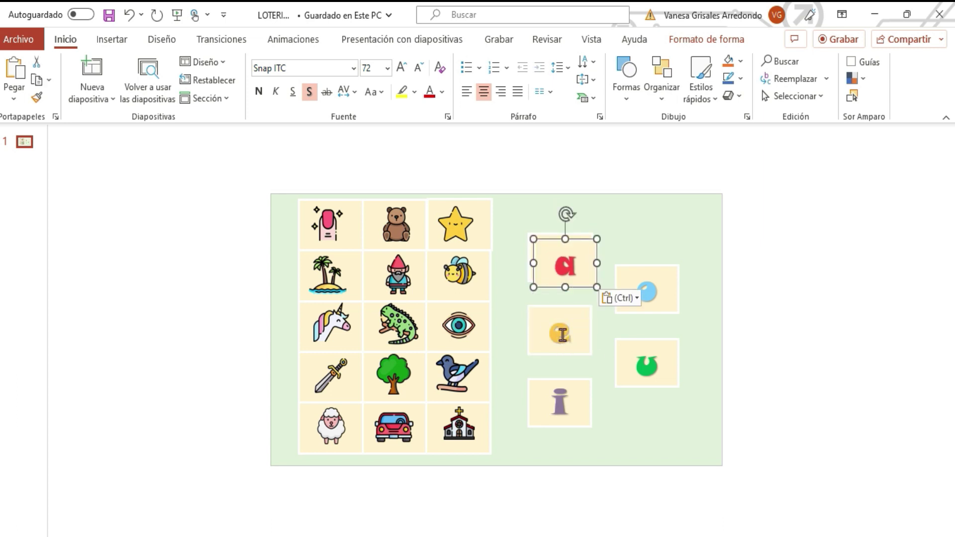
key(ctrl+z)
click(585, 332)
click(583, 331)
click(579, 356)
click(571, 335)
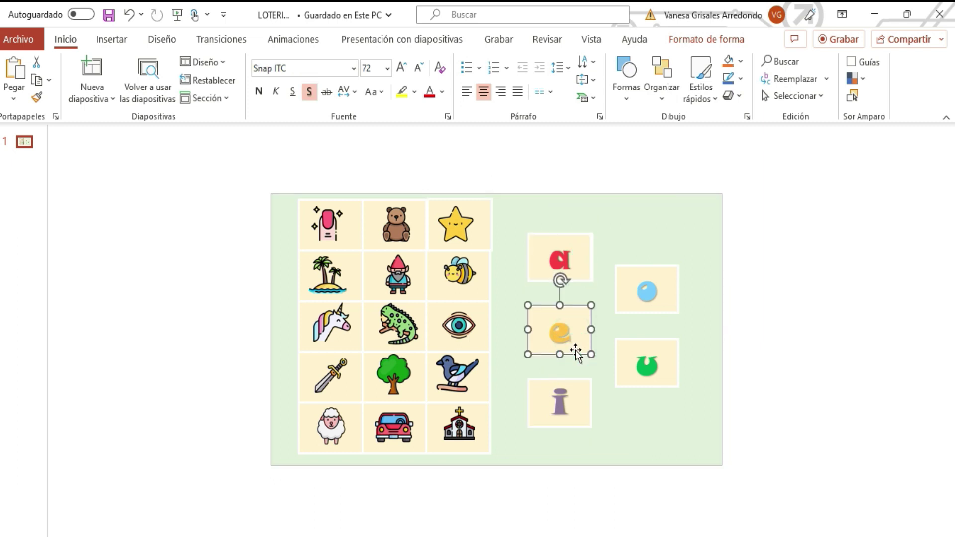
key(ctrl+v)
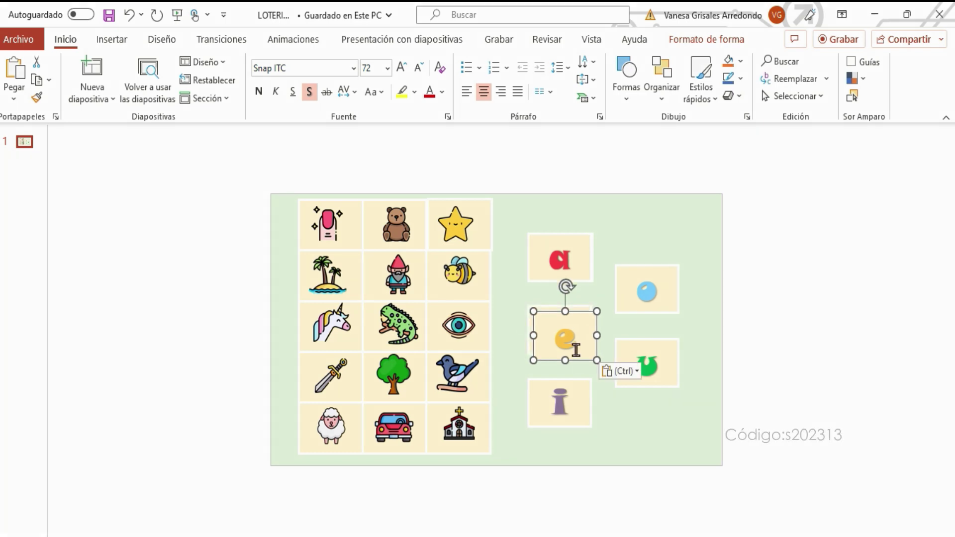
drag(577, 359, 572, 355)
Step: Duplicate the i and o cards, stacking each copy on its original
click(579, 407)
drag(578, 432, 582, 432)
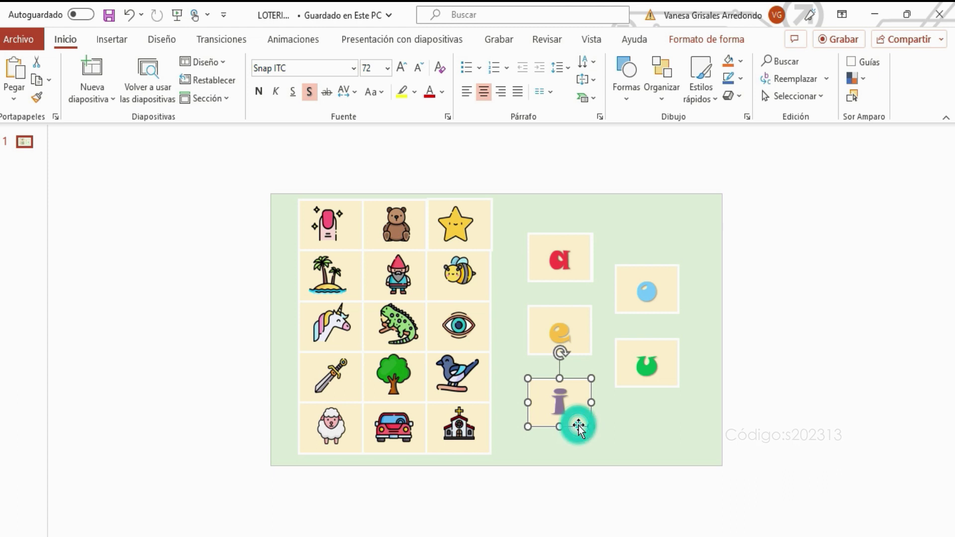
key(ctrl+v)
drag(587, 436, 581, 426)
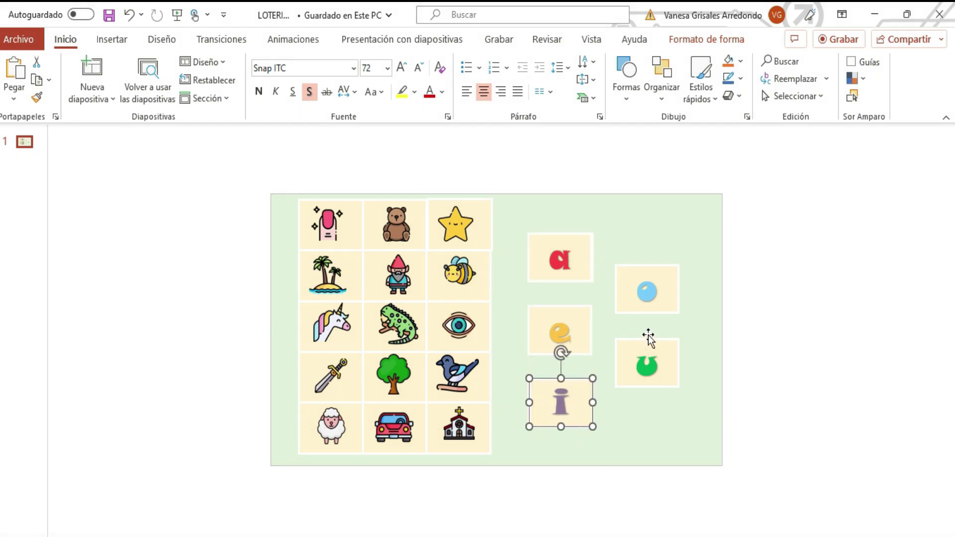
click(659, 313)
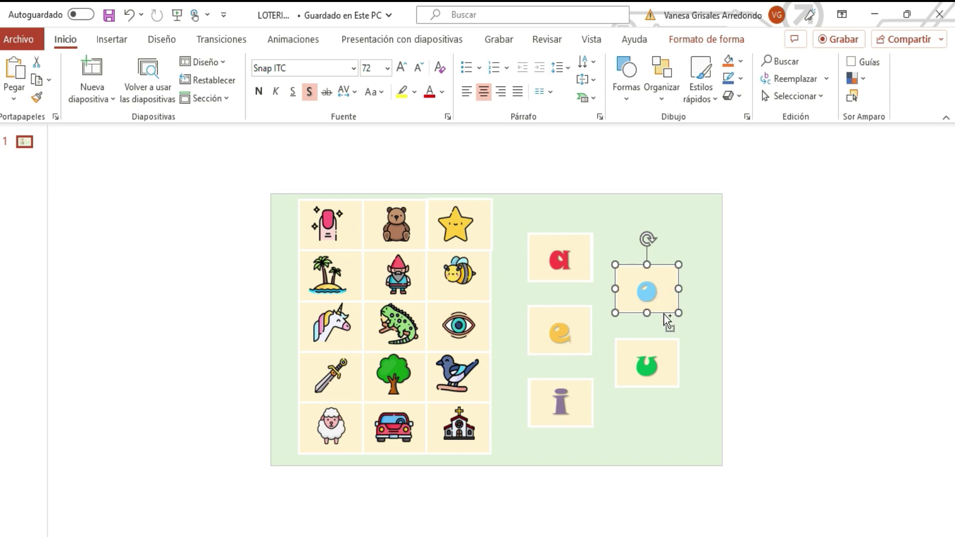
key(ctrl+c)
key(ctrl+v)
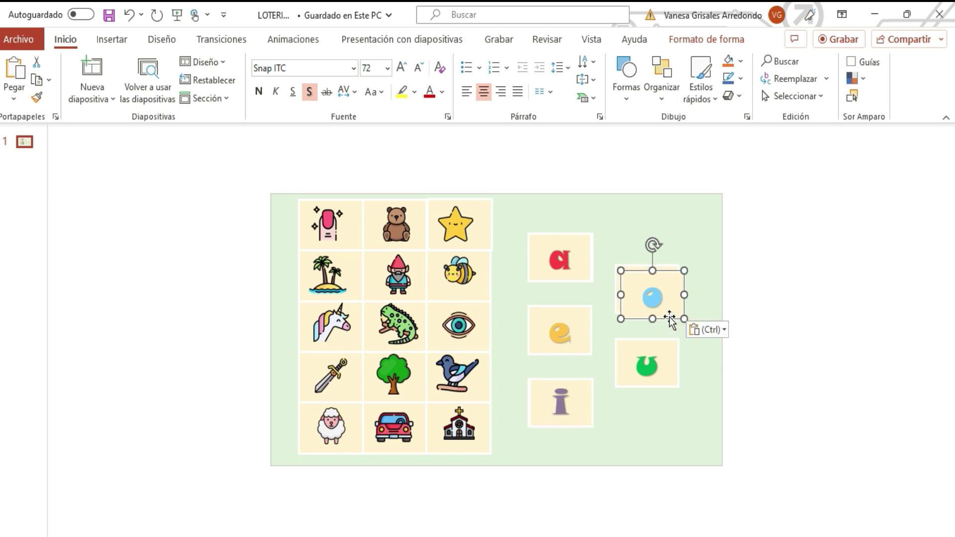
drag(670, 319, 664, 313)
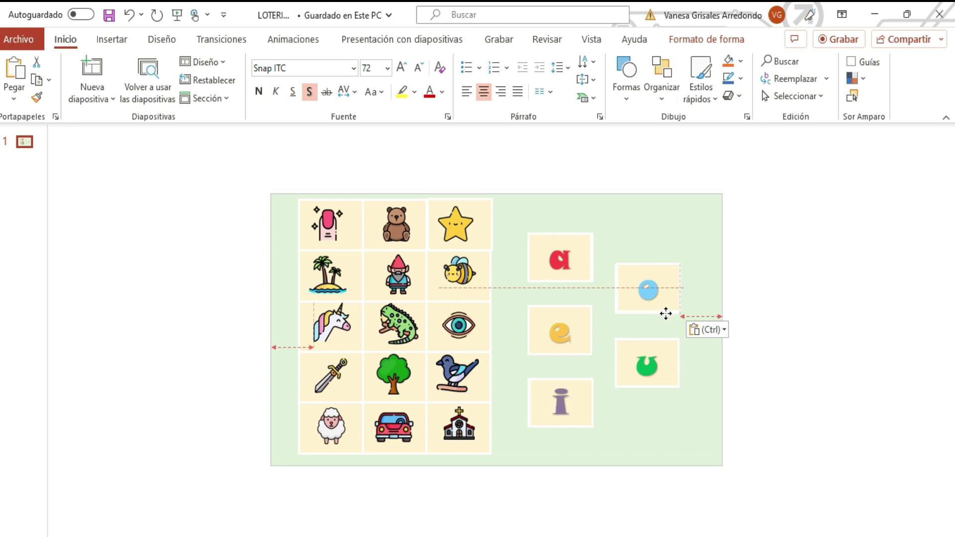
Step: Duplicate the u card and line its copy up over the original
click(669, 382)
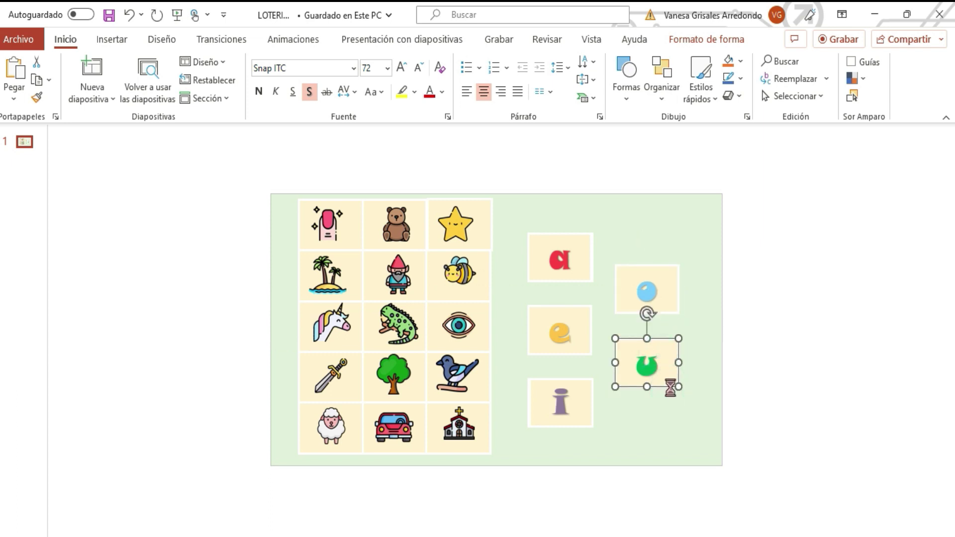
key(ctrl+v)
drag(670, 397, 663, 387)
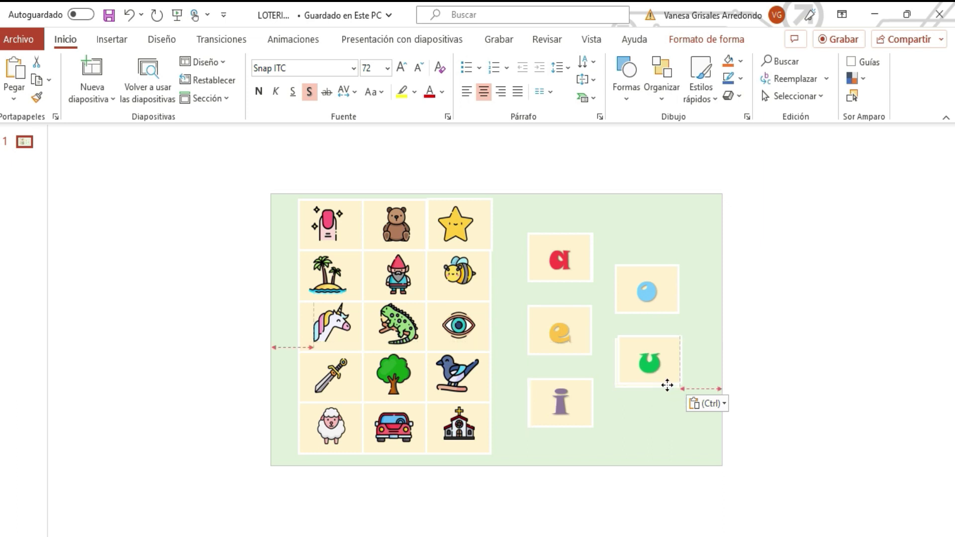
drag(664, 387, 667, 386)
Step: Clear the selection of all objects on the slide
click(791, 337)
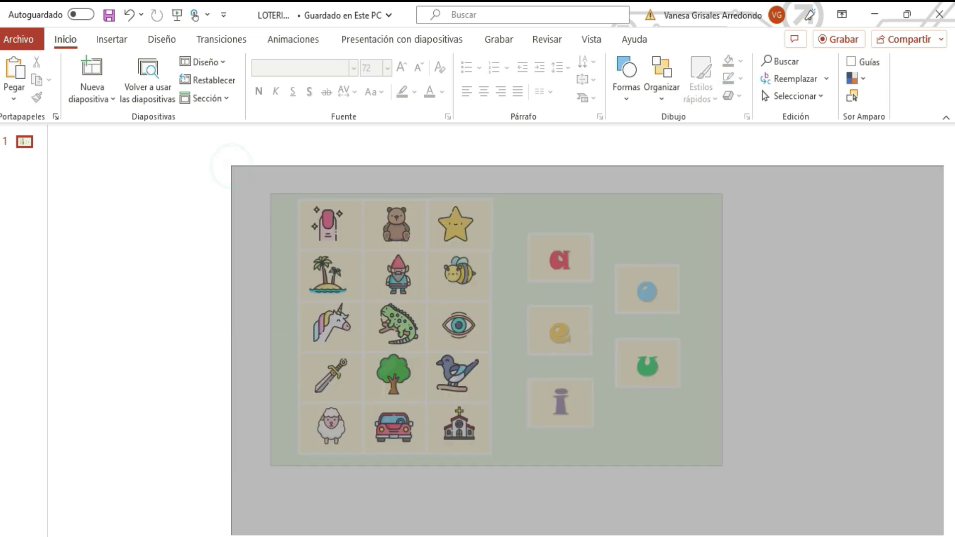
drag(238, 167, 900, 435)
click(900, 433)
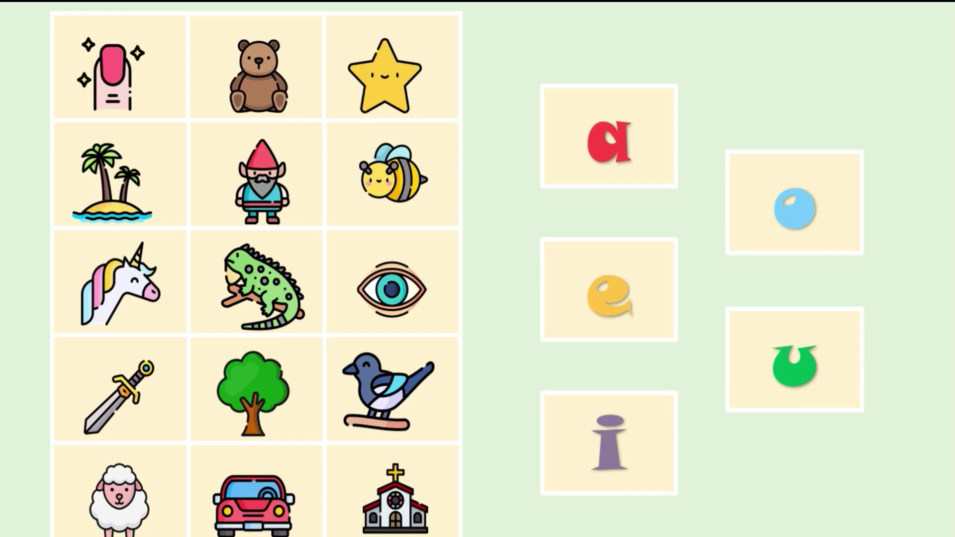
Step: In the slideshow, send a, e, i, o, u copies onto the bee, star, island and grid cells, then exit
click(613, 139)
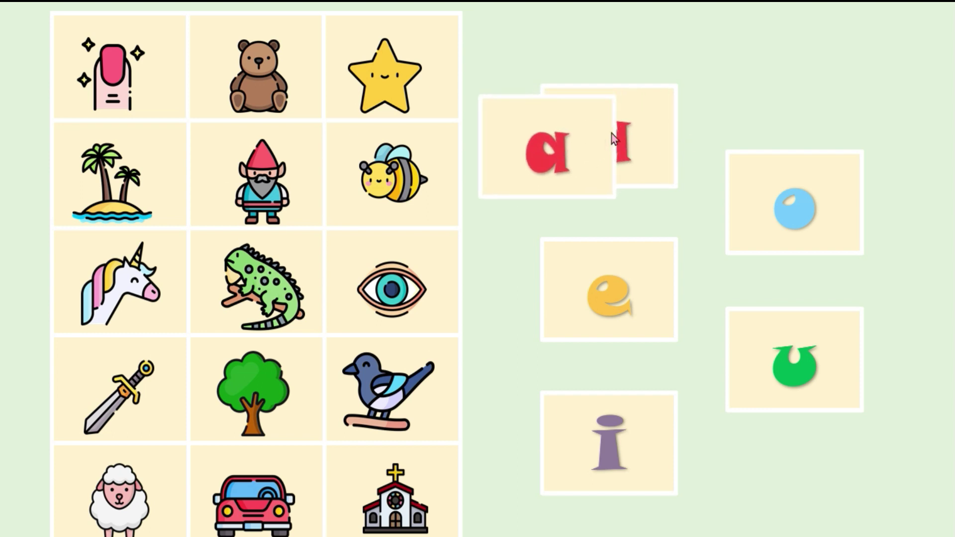
click(599, 306)
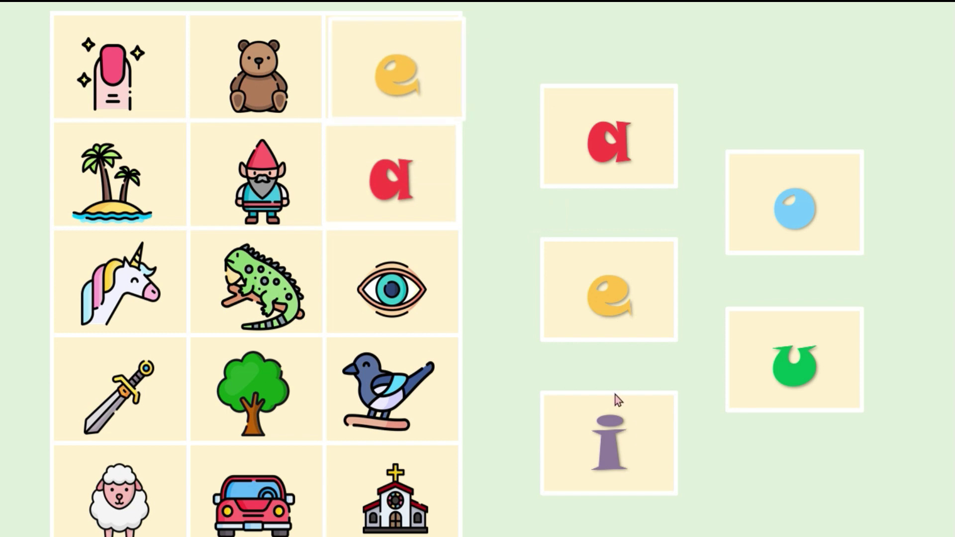
click(628, 436)
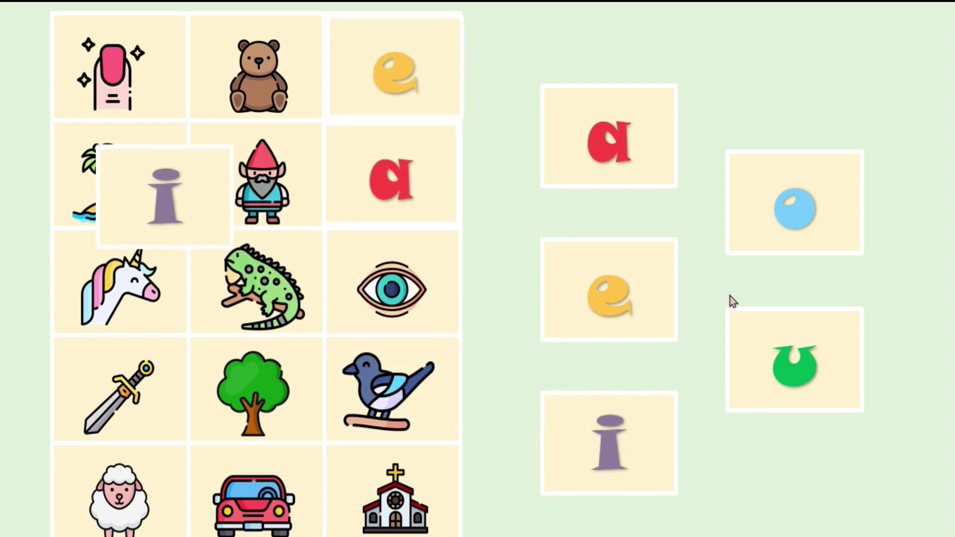
click(781, 222)
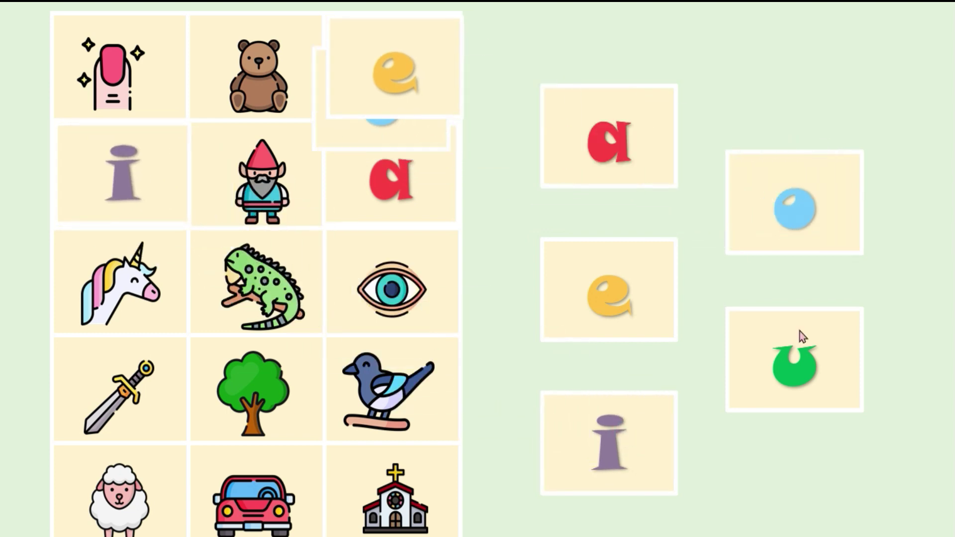
click(804, 367)
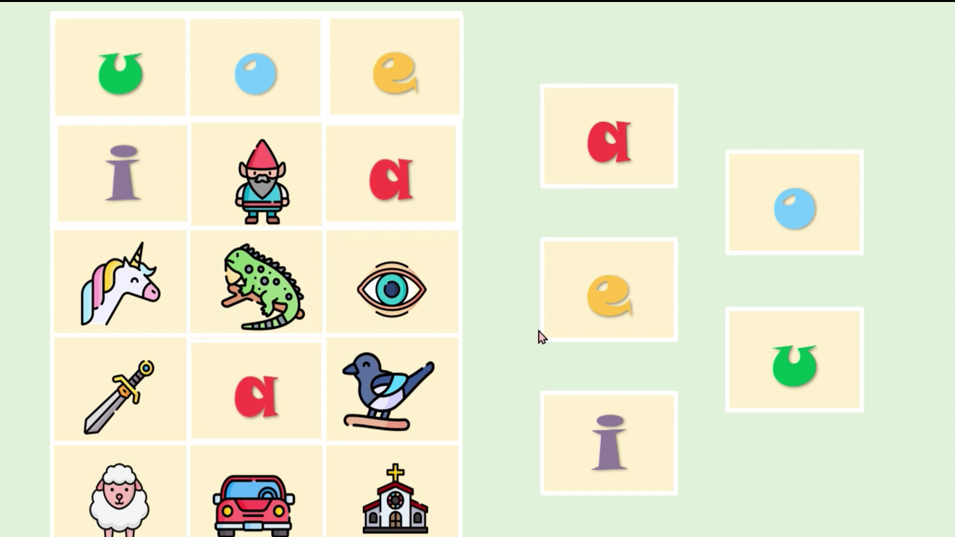
key(Escape)
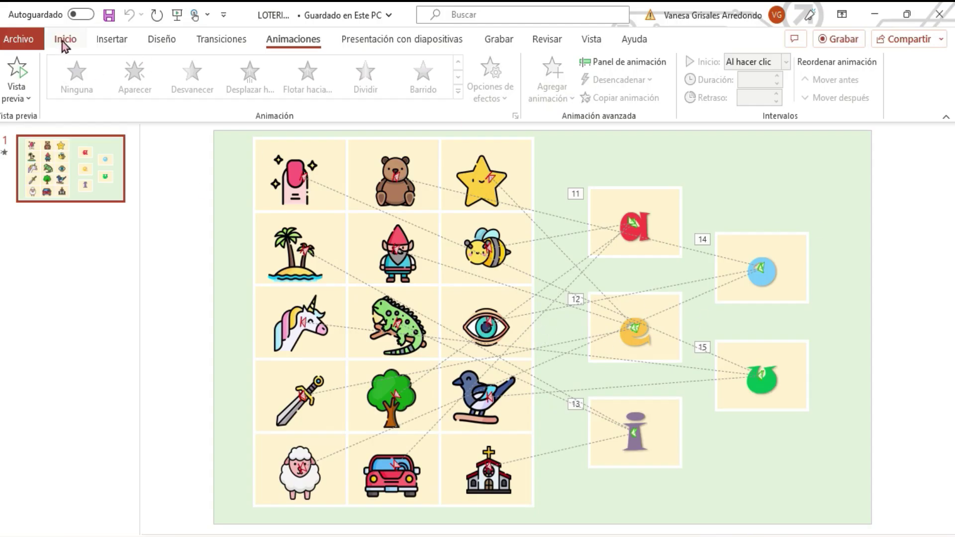
Step: Switch back to the Inicio tab in the editing view
click(65, 40)
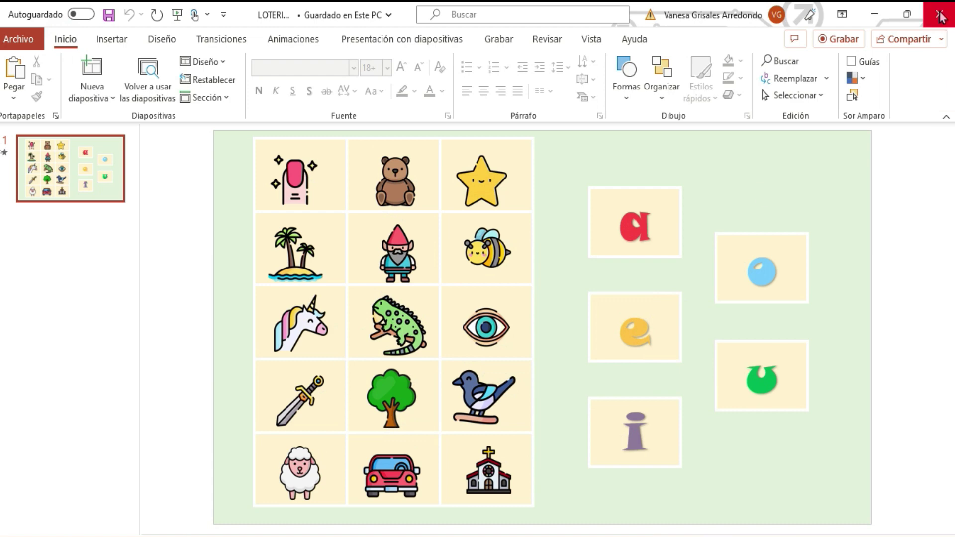